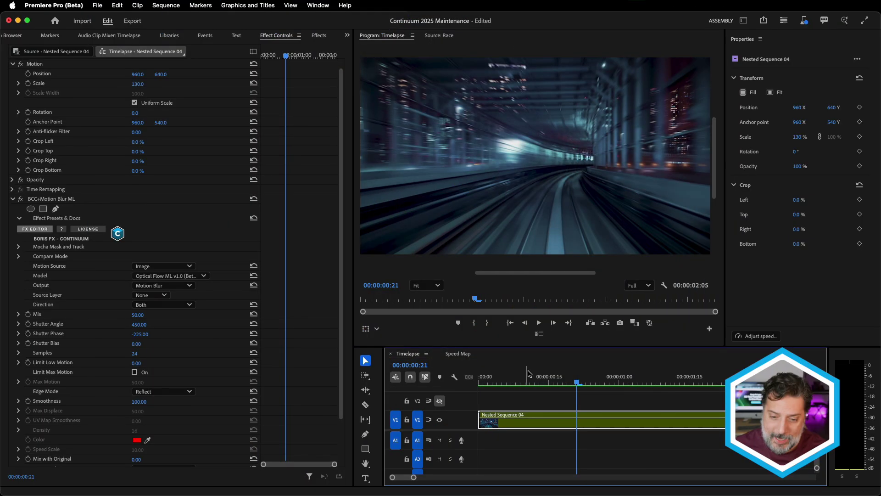
Play back the Timelapse sequence to preview the BCC+Motion Blur ML streaks on the nested clip.
key("space")
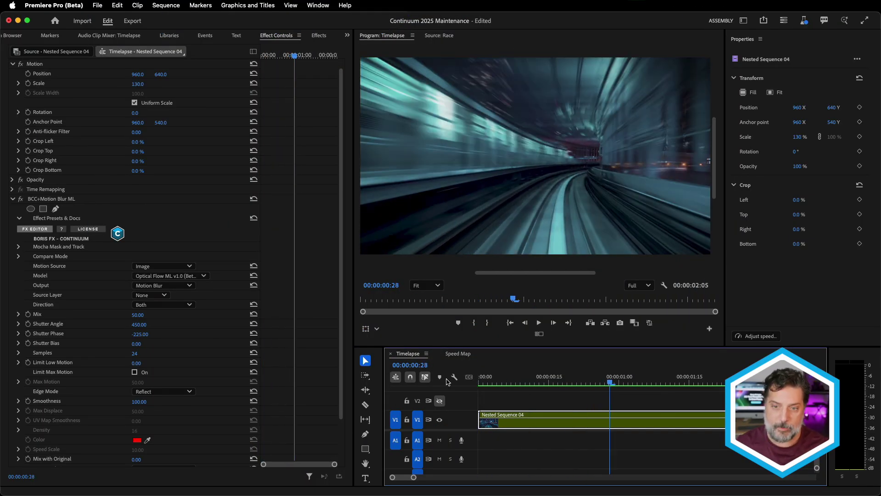
Open Nested Sequence 04 to reveal its Timelapse clip with BCC+Retimer ML at Speed 500.00.
double_click(555, 422)
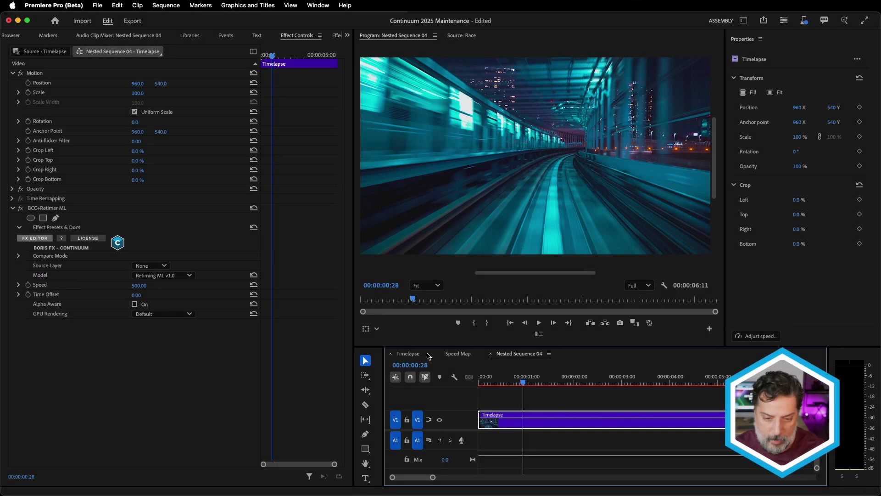
Back in Timelapse, toggle BCC+Motion Blur ML off and on, then park the playhead at 00:00:00:24.
left_click(490, 354)
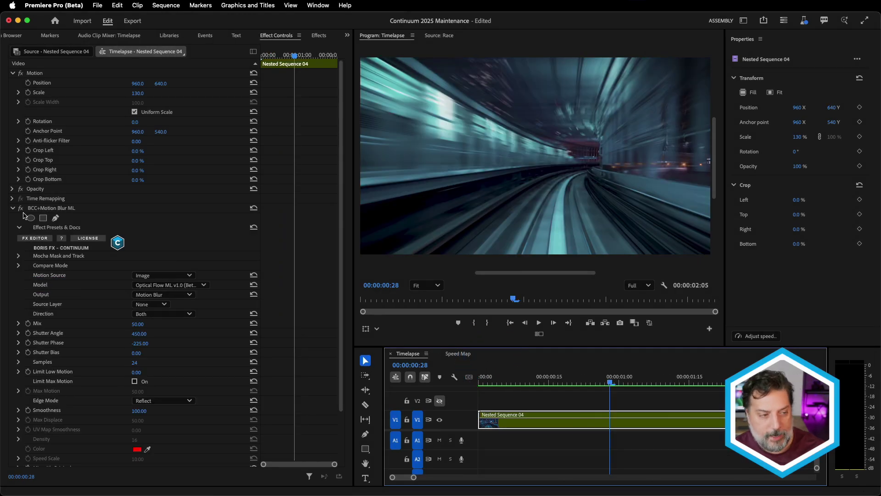
left_click(20, 209)
left_click(21, 209)
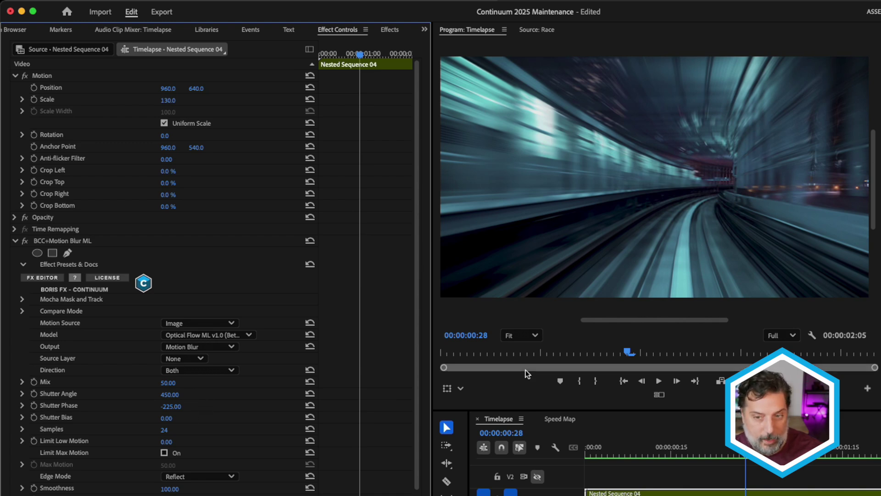
left_click(654, 443)
left_click_drag(654, 443, 719, 432)
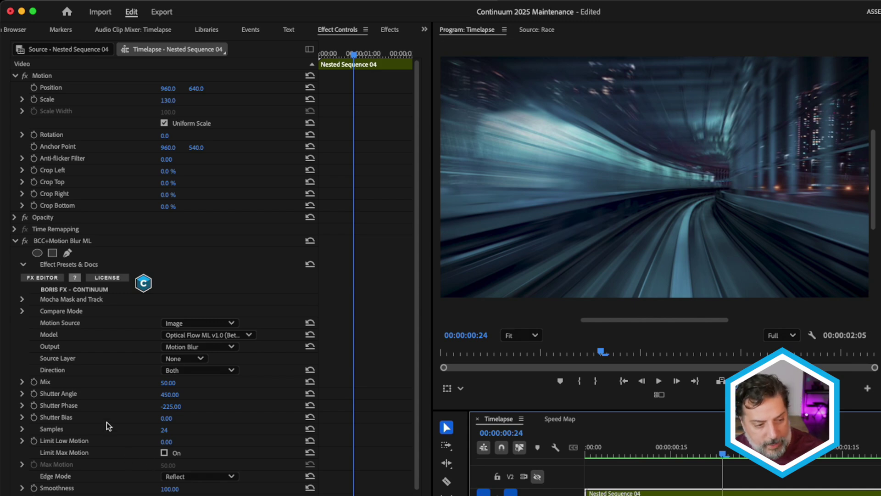
Set BCC+Motion Blur ML's Limit Low Motion to 5, then change it to 15.
scroll(107, 423, "down", 1)
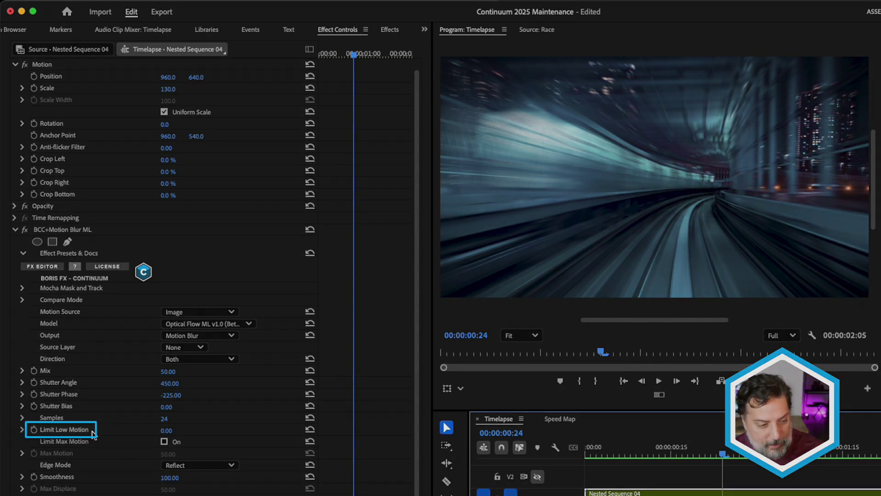
left_click(167, 431)
type("5")
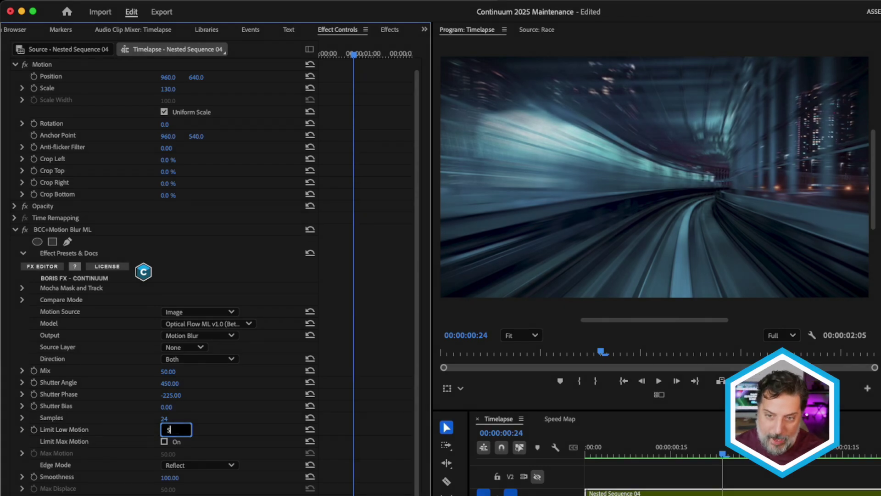
key("Return")
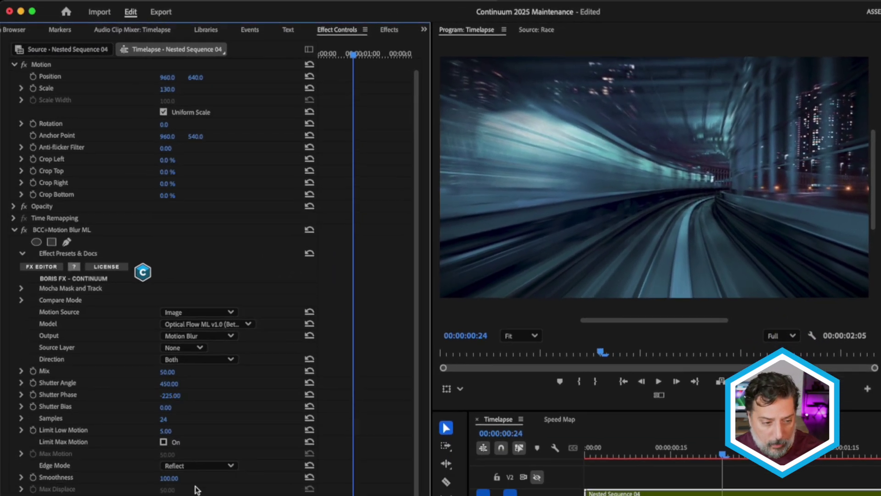
left_click(165, 431)
type("15")
key("Return")
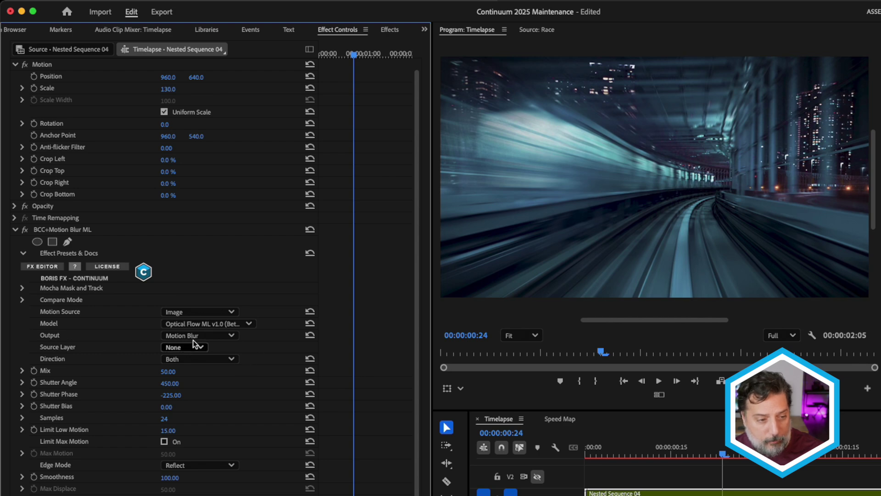
Switch the effect Output to Motion Vectors and zoom the Program monitor to 150%.
left_click(194, 337)
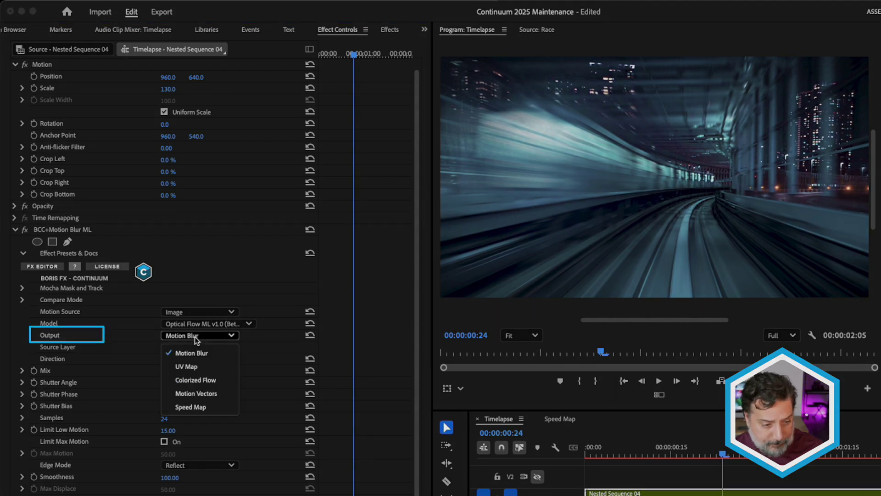
left_click(206, 393)
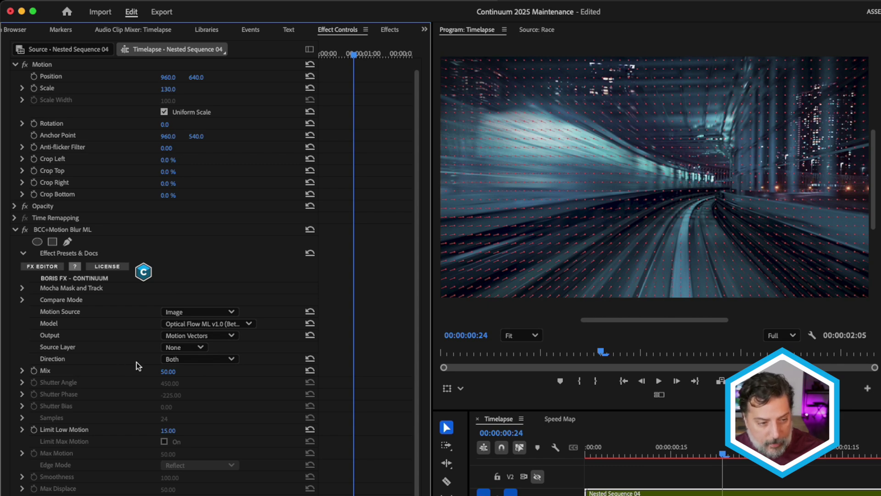
left_click(197, 359)
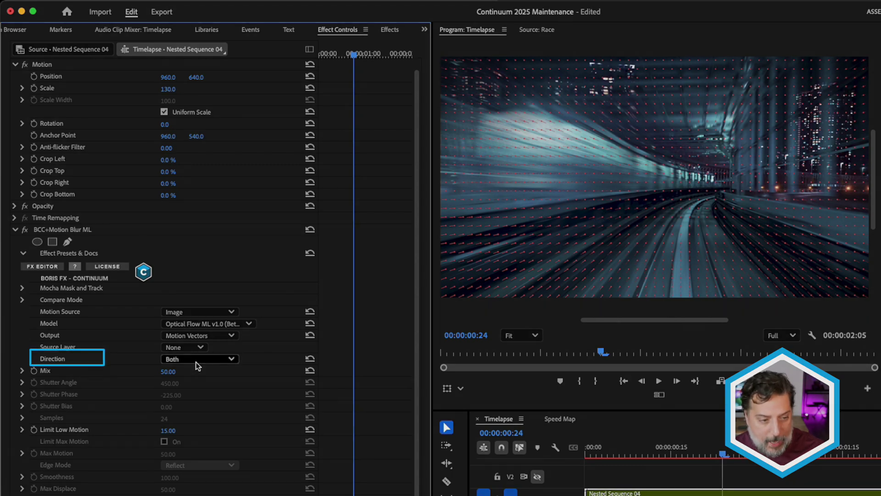
left_click(518, 335)
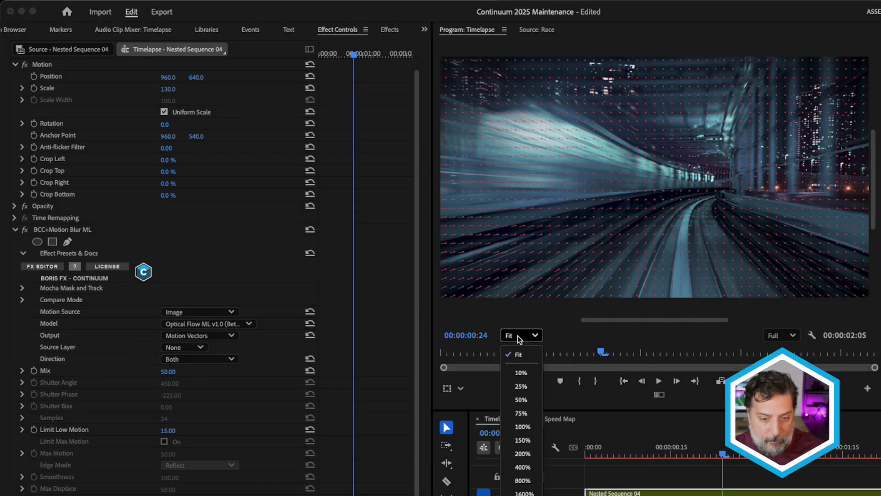
left_click(524, 437)
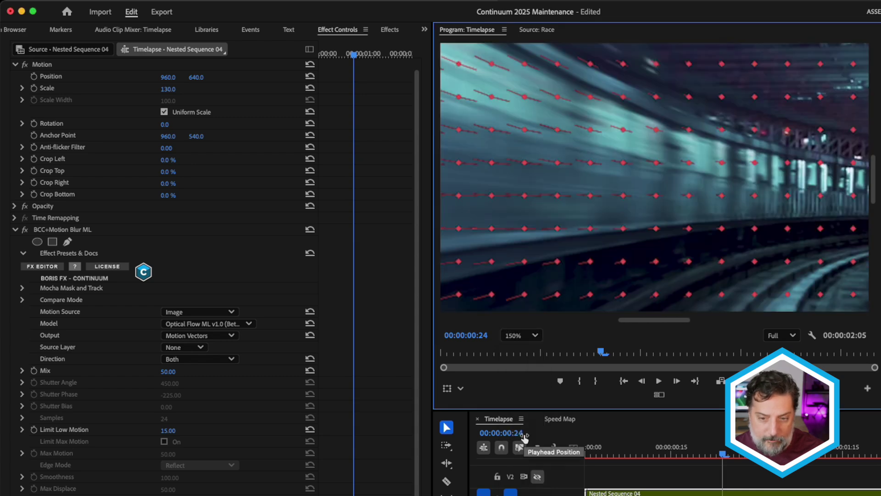
Reset Limit Low Motion to 0 and try Forward, then Reverse, then settle on Both direction.
left_click_drag(644, 317, 675, 316)
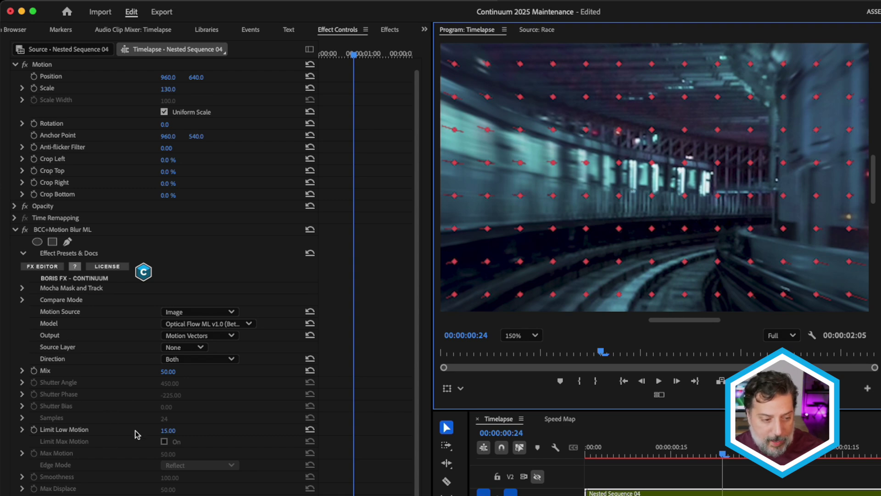
left_click(311, 430)
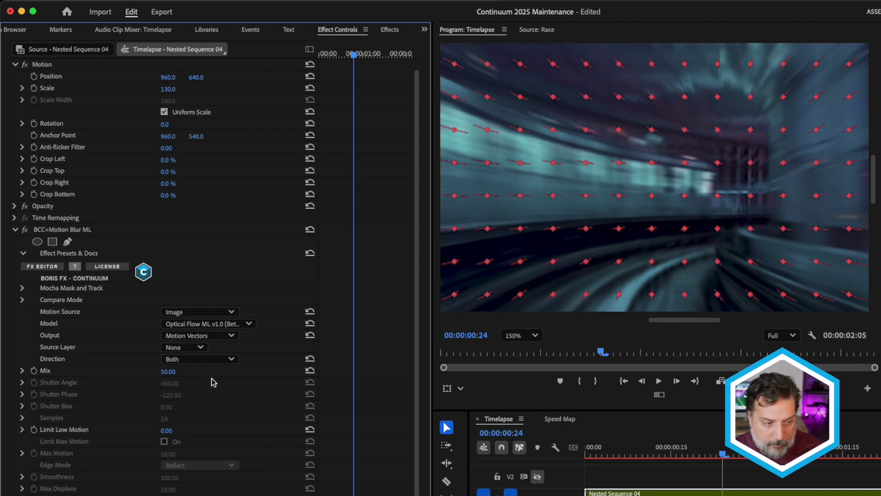
left_click(211, 359)
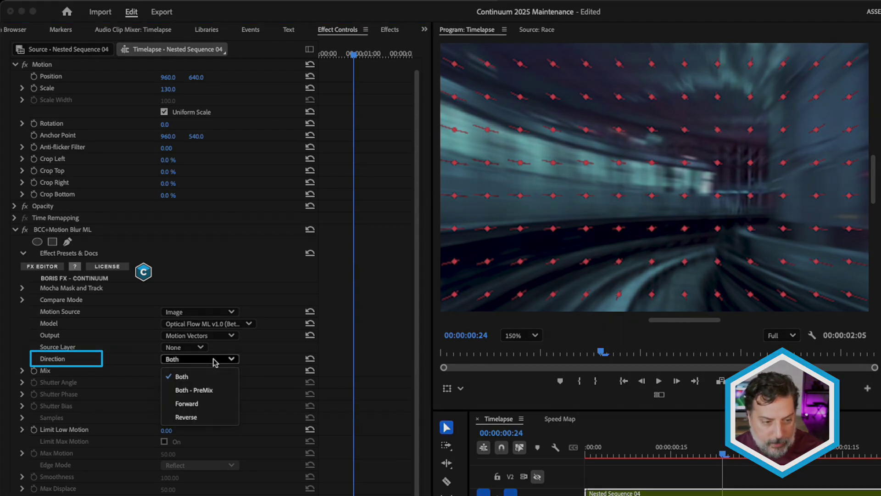
left_click(202, 403)
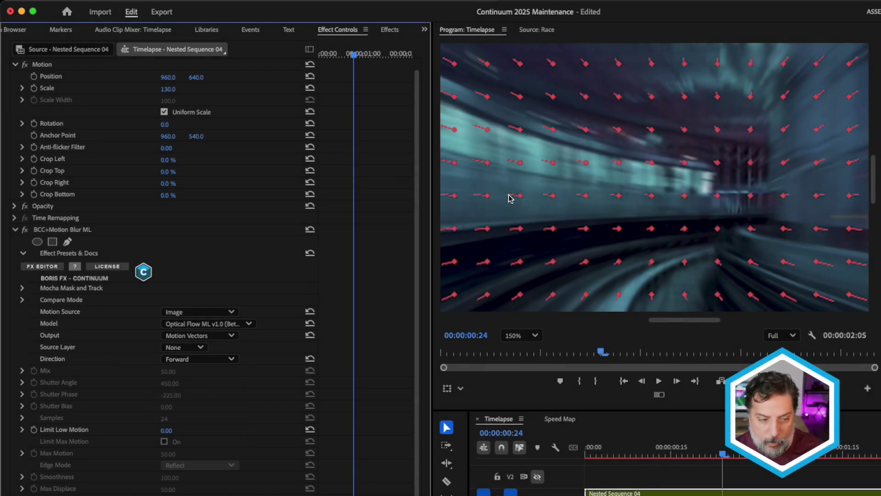
left_click(230, 359)
left_click(215, 417)
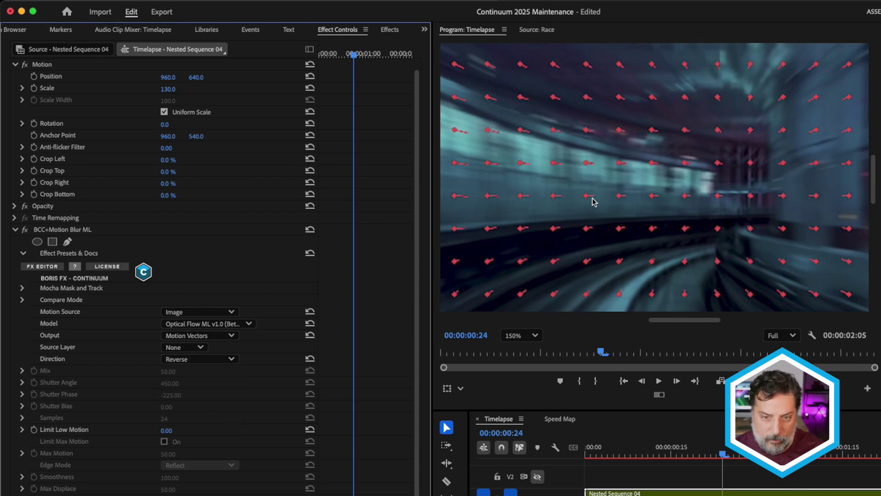
left_click(227, 359)
left_click(215, 379)
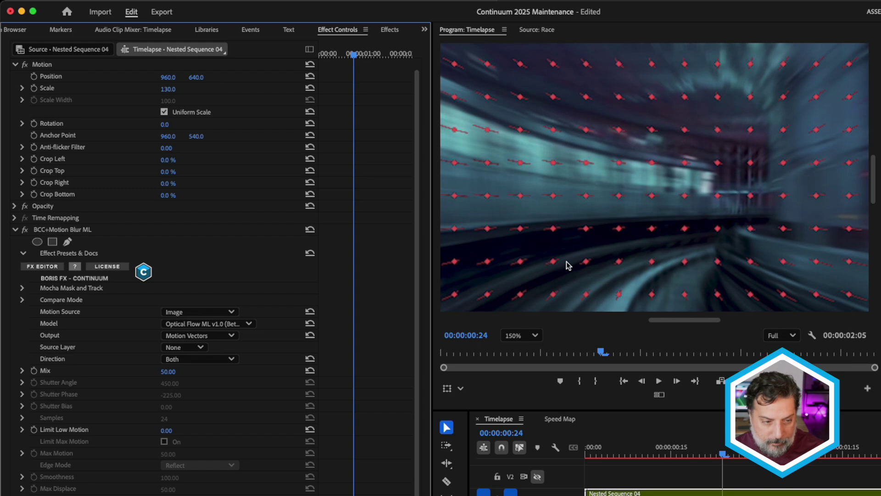
Set Limit Low Motion to 15 on the timelapse clip's Motion Blur ML.
left_click(166, 430)
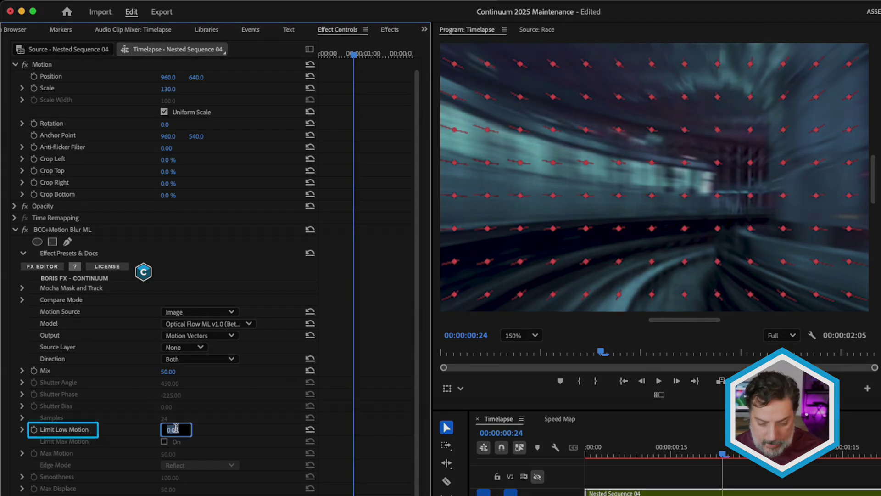
type("15")
key("Return")
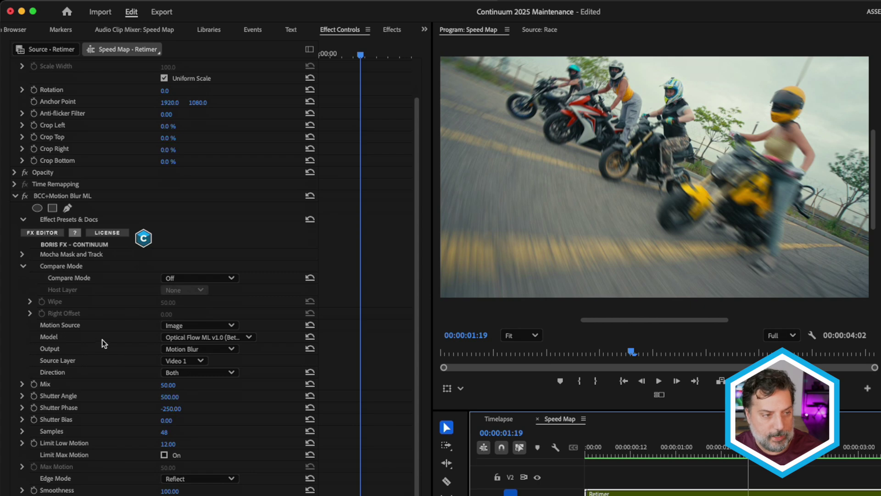
Bring the Speed Map clip's BCC+Motion Blur ML parameters (Samples 48, Limit Low Motion 12.00) into view.
scroll(77, 309, "down", 3)
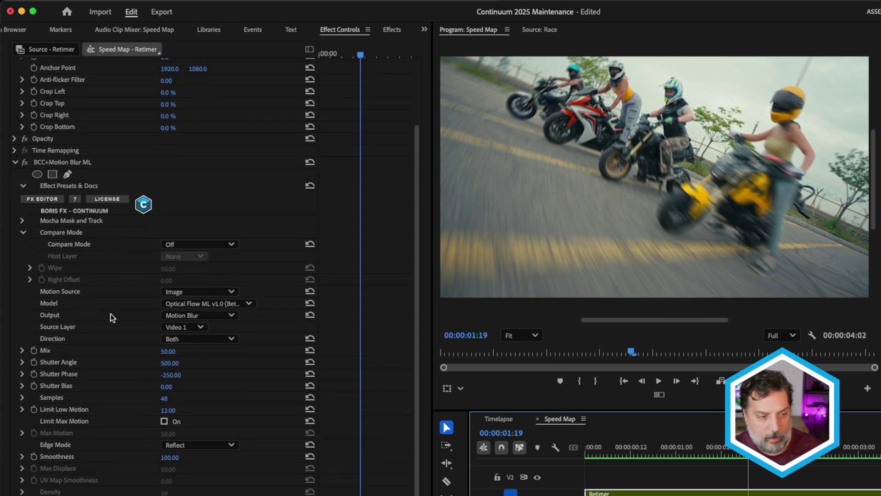
Switch the effect Output to Speed Map and play forward to watch the grayscale map.
left_click(197, 316)
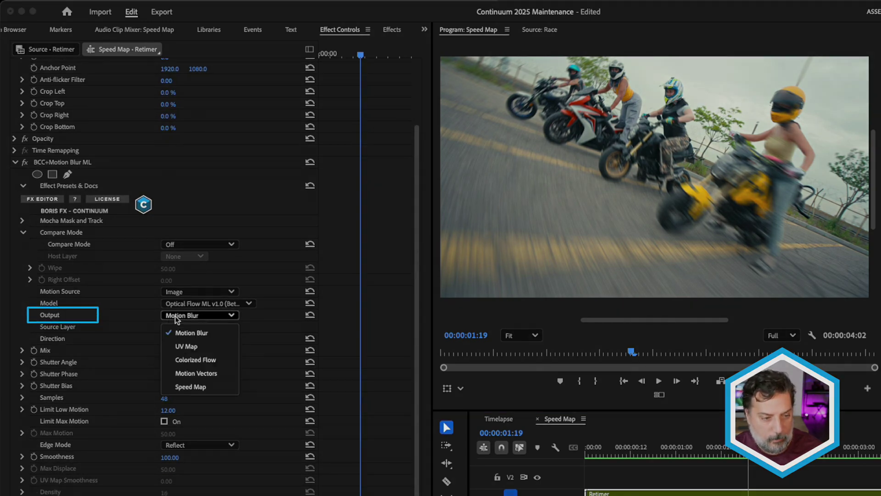
left_click(188, 388)
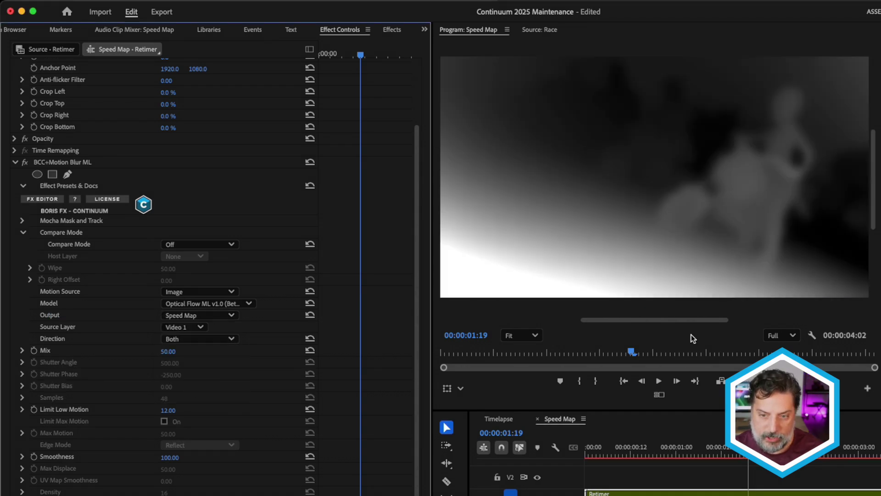
key("space")
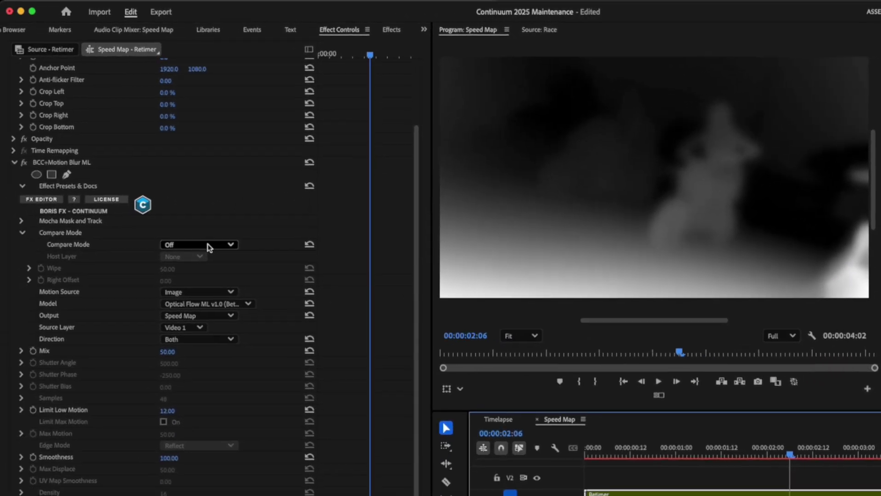
Set Compare Mode to Side By Side and scrub the timeline to 00:00:02:20.
left_click(207, 245)
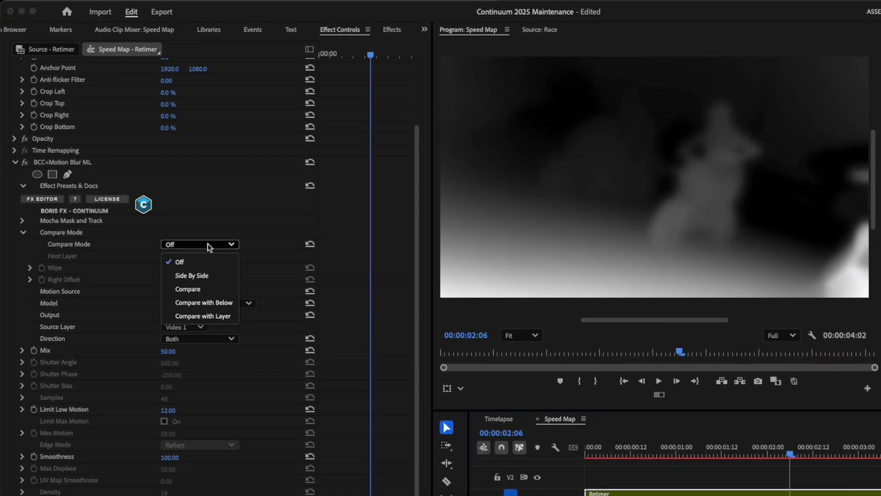
left_click(205, 277)
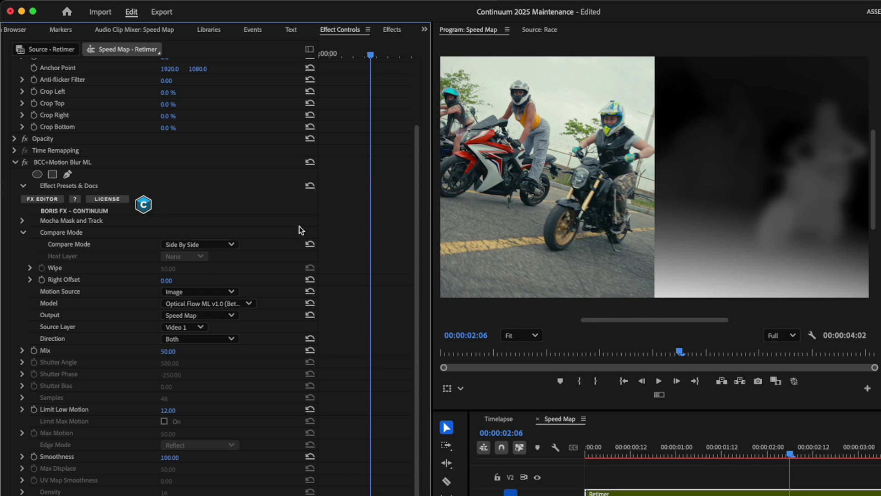
left_click_drag(789, 453, 847, 443)
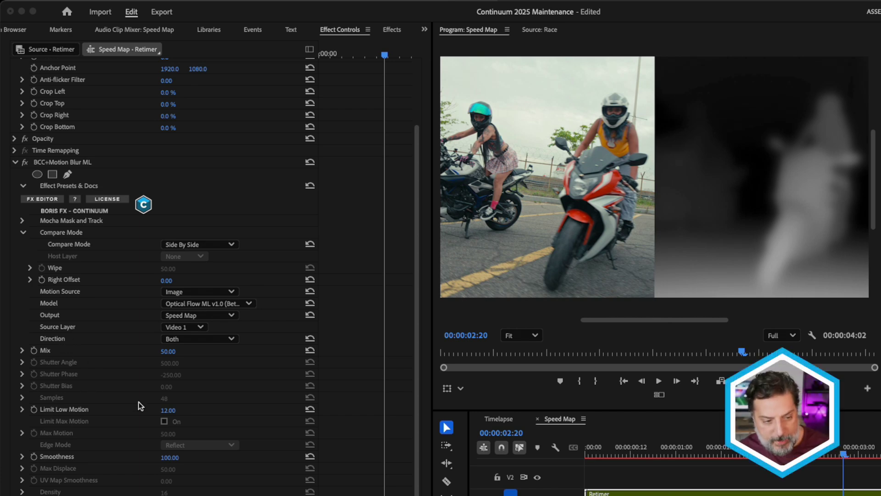
Set the motorcycle clip's Limit Low Motion to 0.
left_click(169, 410)
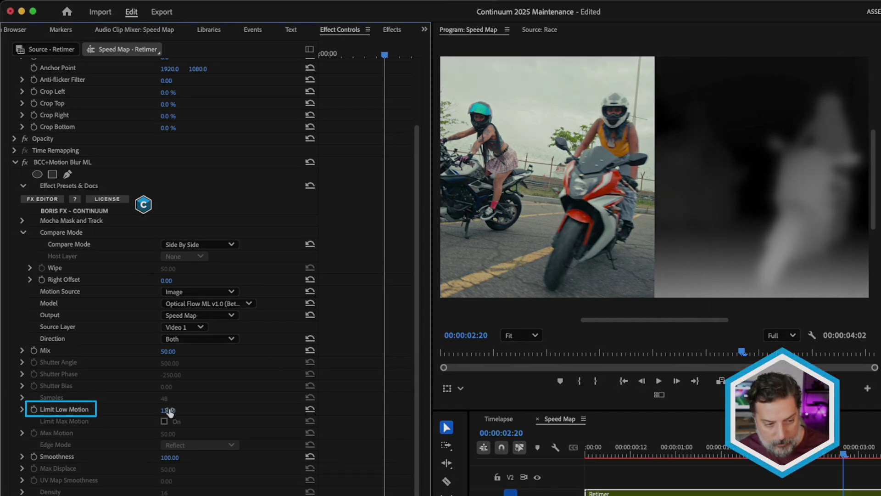
left_click(169, 410)
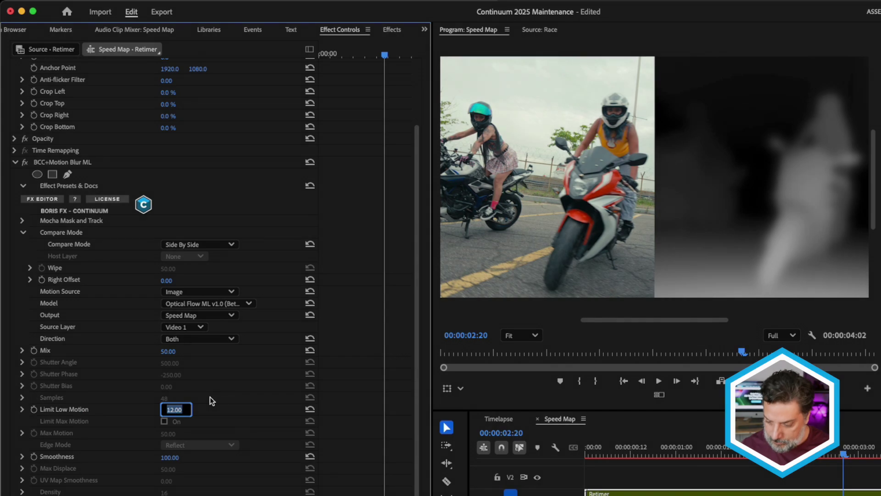
type("0")
key("Return")
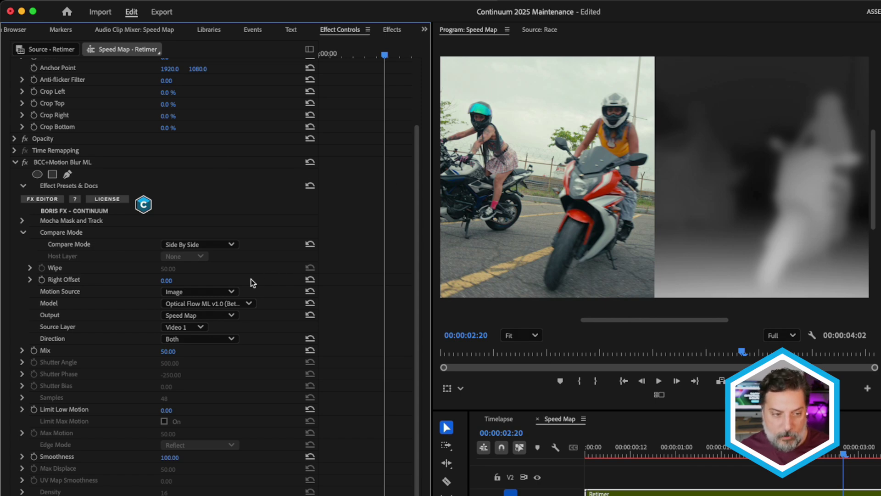
Toggle Output to Motion Blur and back to Speed Map, then raise Limit Low Motion to 15.
left_click(208, 316)
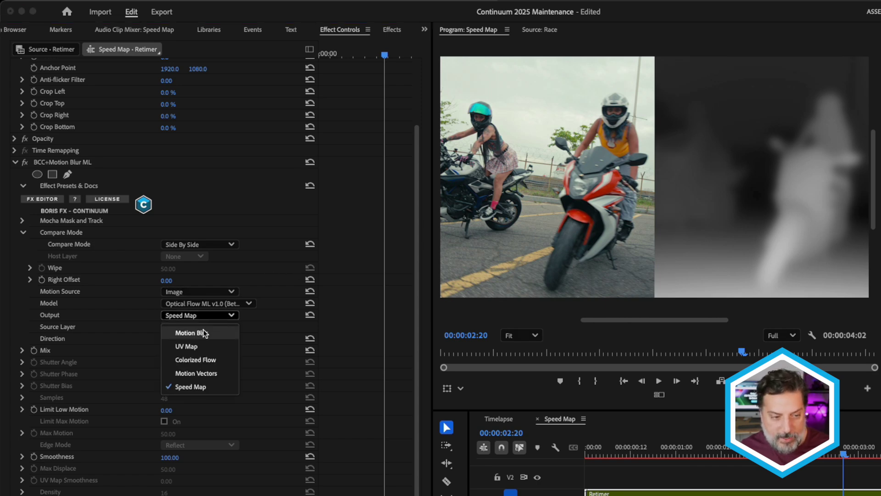
left_click(204, 332)
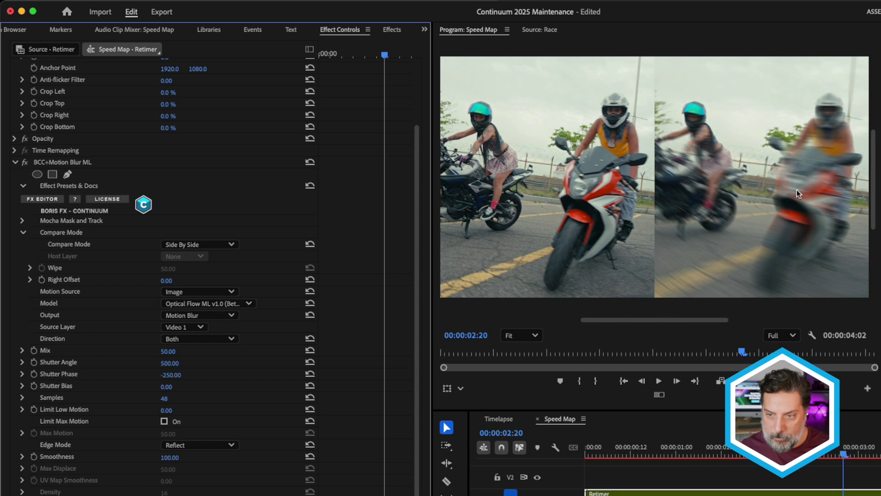
left_click(212, 316)
left_click(208, 390)
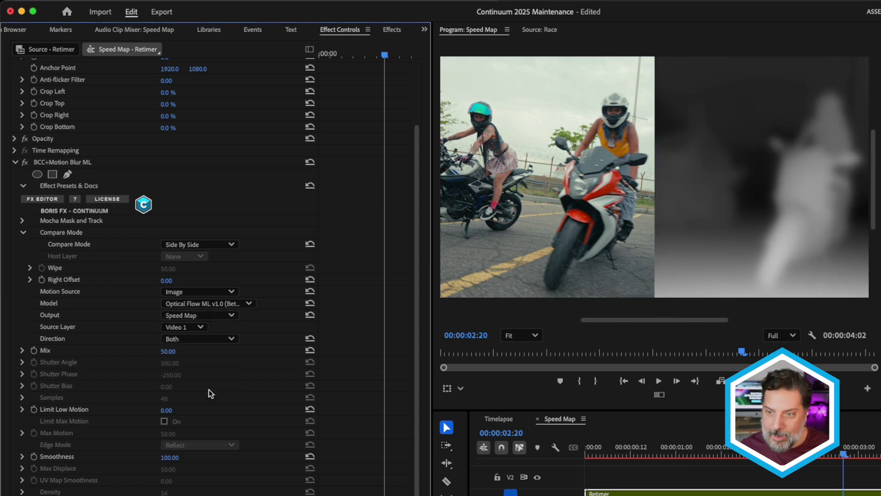
left_click_drag(166, 410, 183, 410)
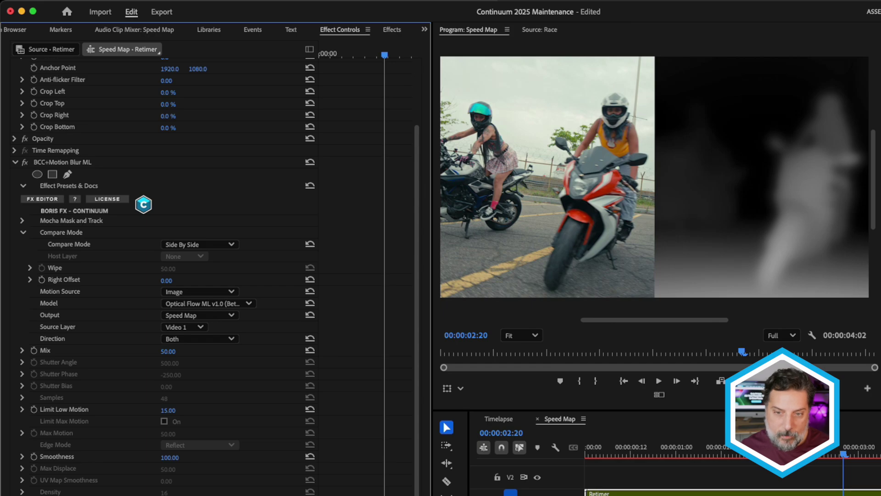